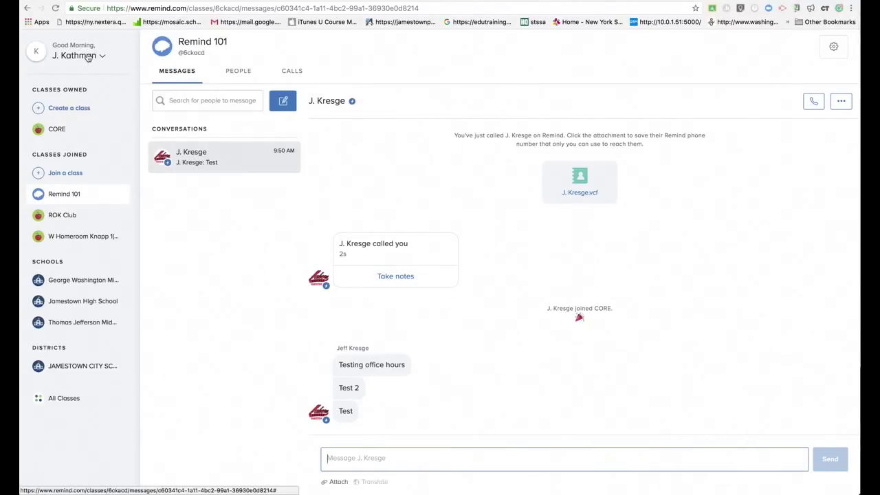
Open the account settings and review the profile's signature, office hours, schools, owned classes and joined classes
left_click(85, 56)
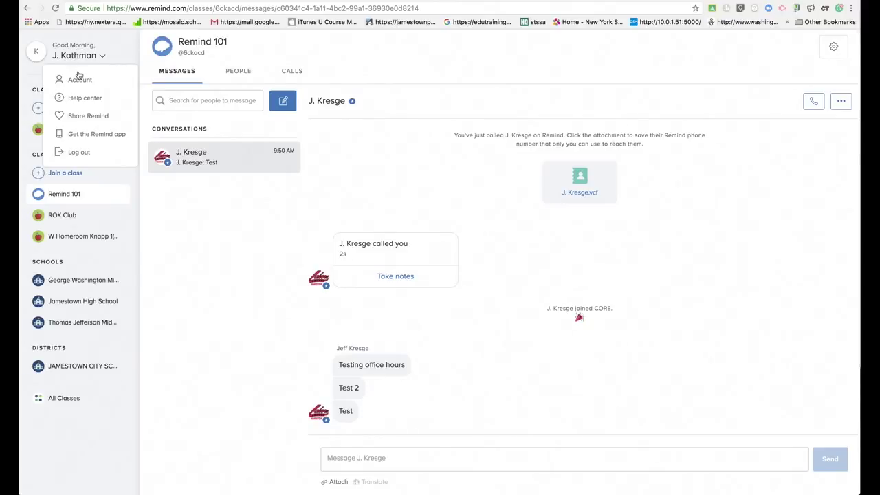
left_click(80, 80)
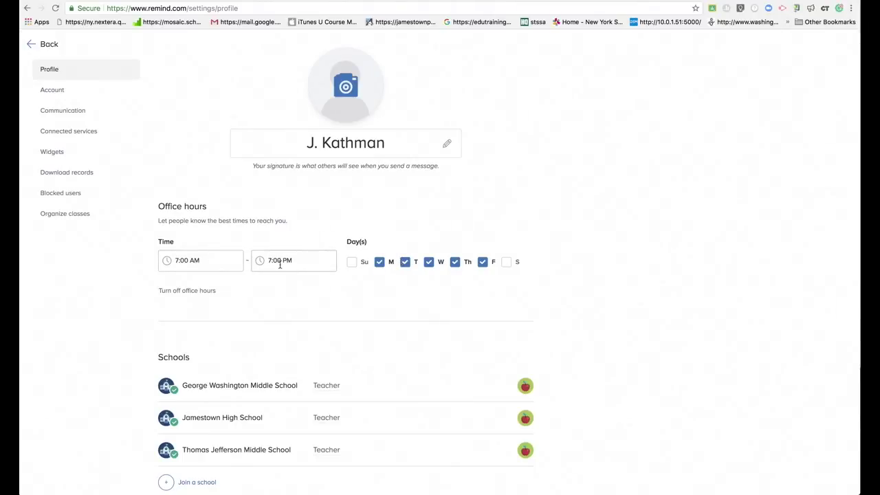
scroll(280, 266, "down", 1)
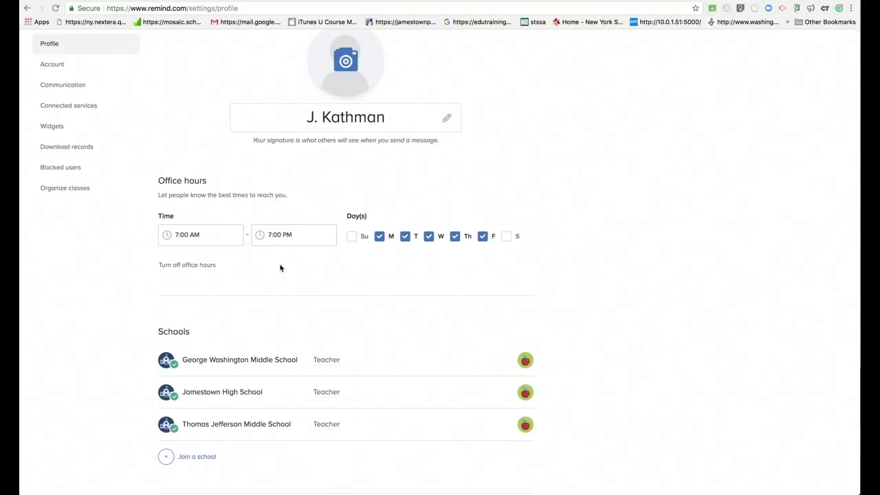
scroll(279, 266, "down", 4)
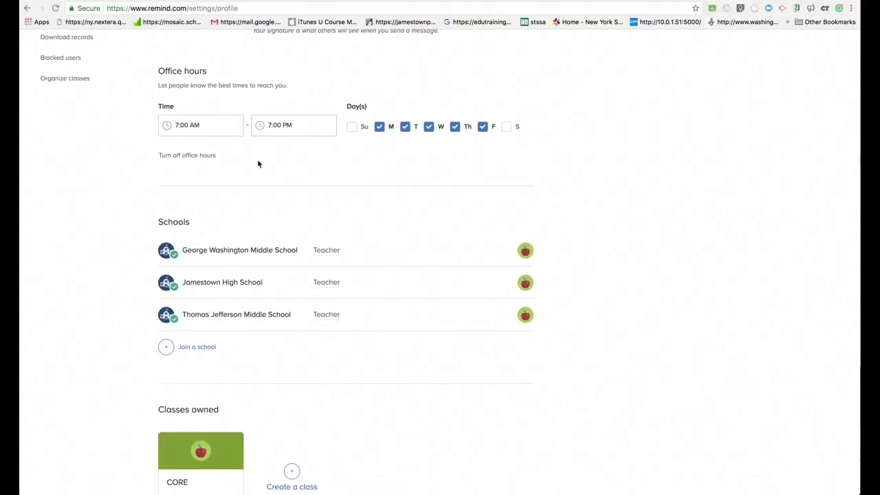
scroll(257, 164, "down", 2)
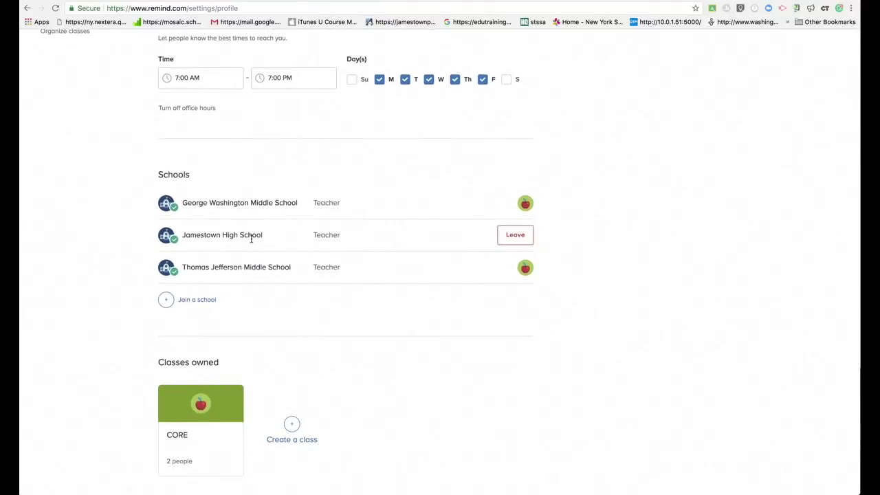
scroll(222, 259, "down", 5)
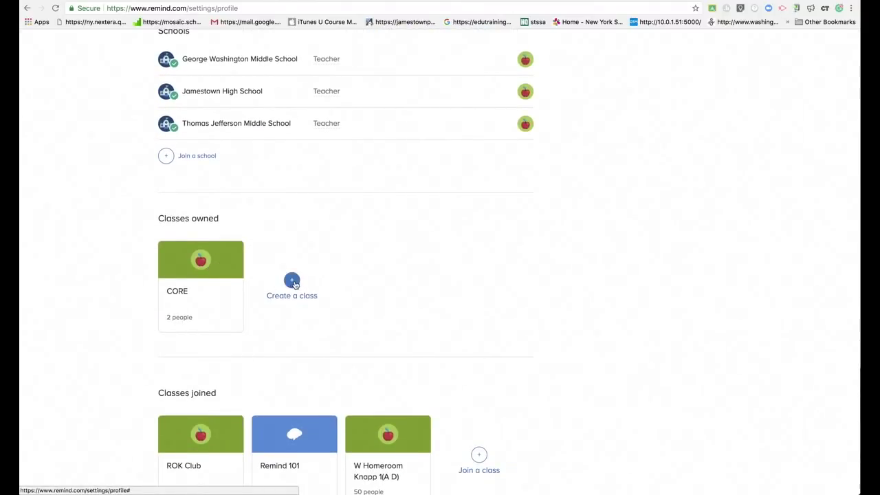
scroll(292, 282, "down", 2)
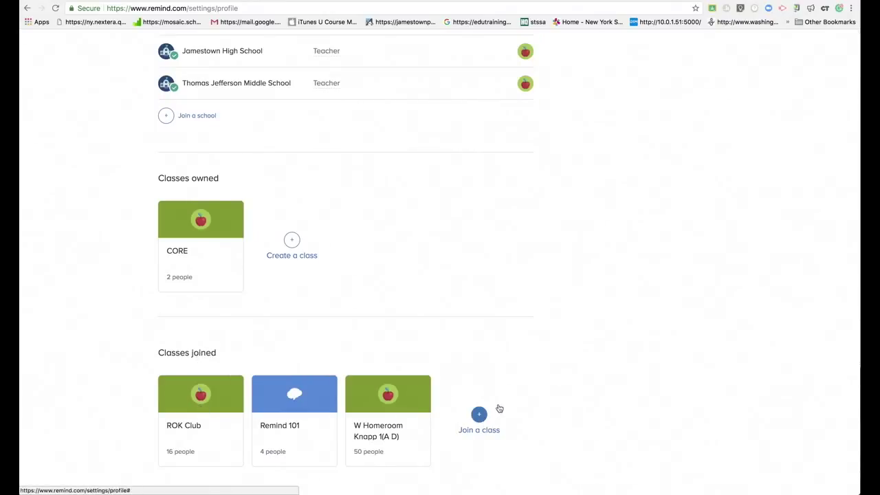
scroll(524, 356, "up", 10)
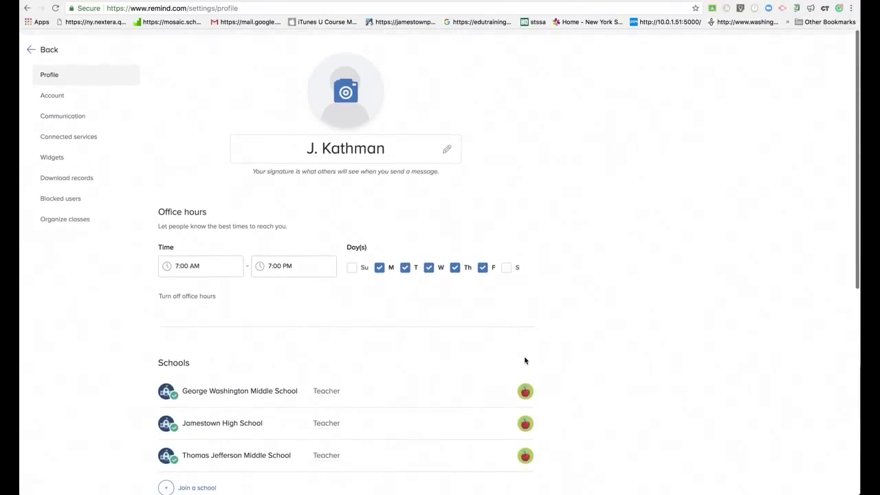
Review the Account settings for personal information, password and role
left_click(56, 90)
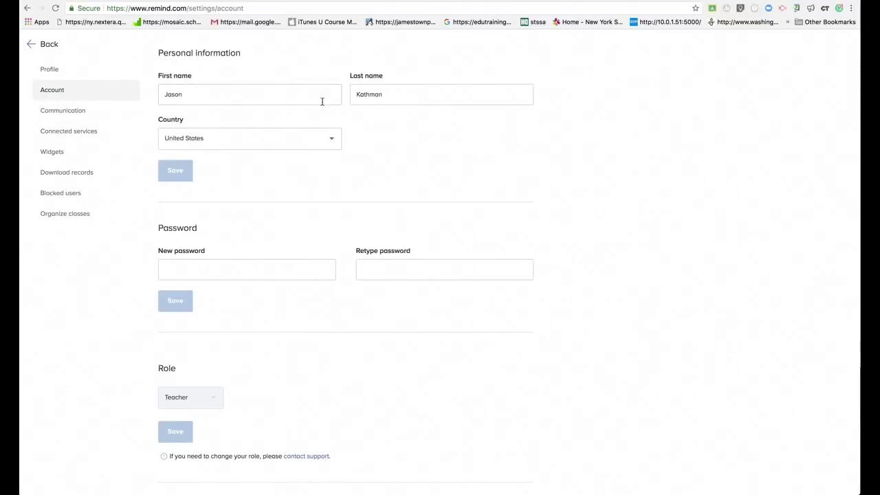
scroll(307, 158, "down", 2)
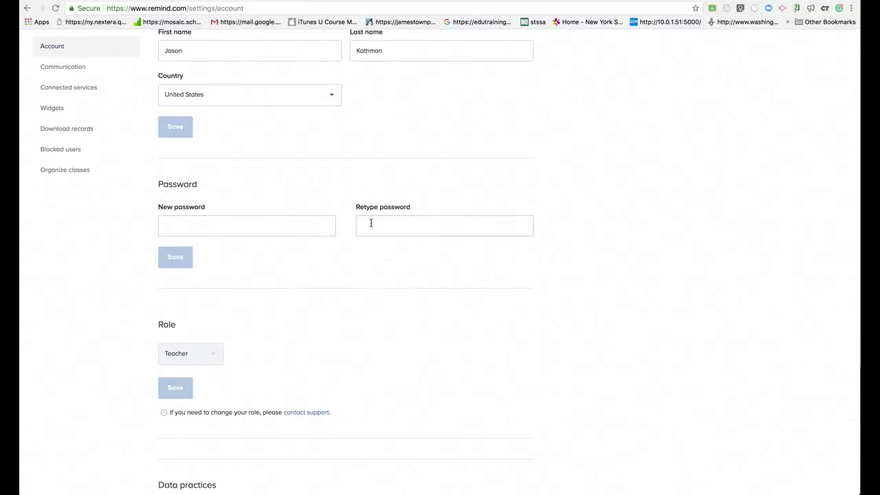
scroll(290, 204, "up", 2)
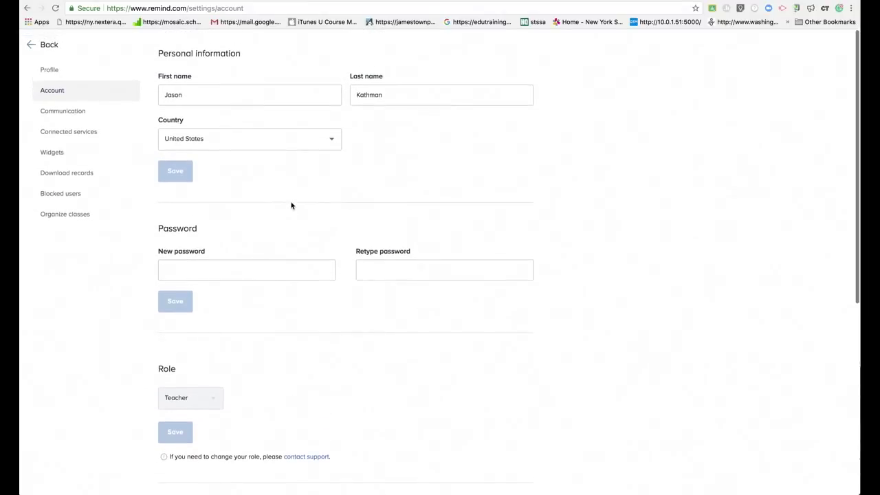
Review the Communication settings for push, text, email and desktop notifications, call preferences and message options
left_click(77, 113)
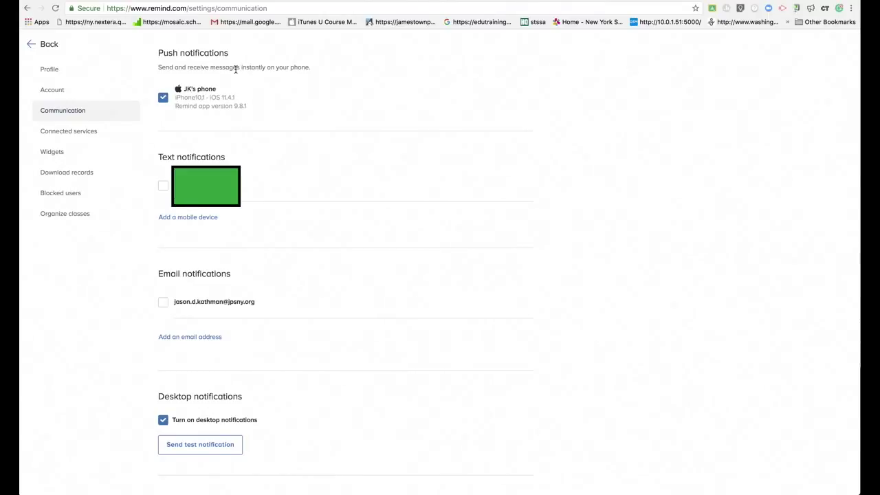
mouse_move(233, 100)
scroll(214, 122, "down", 3)
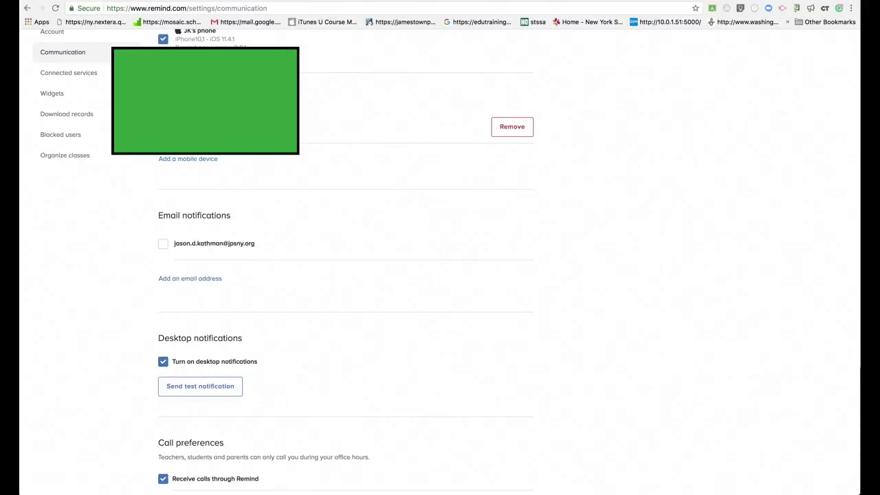
scroll(446, 261, "down", 4)
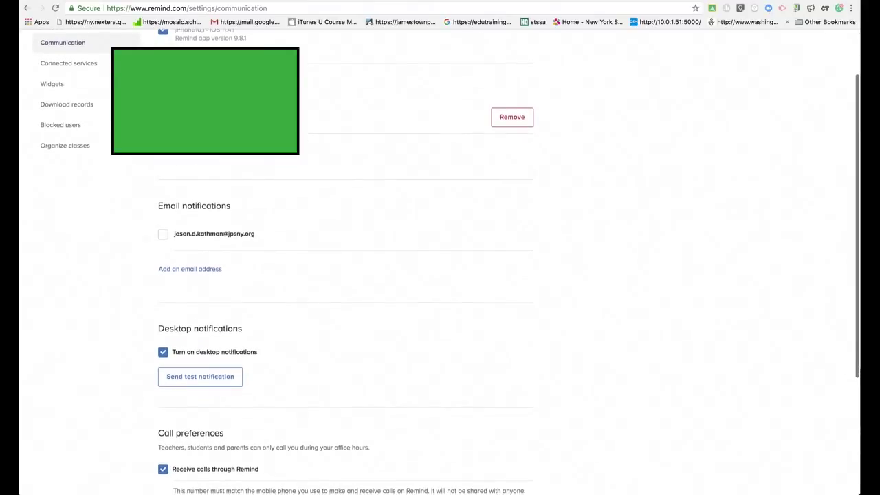
scroll(215, 138, "down", 2)
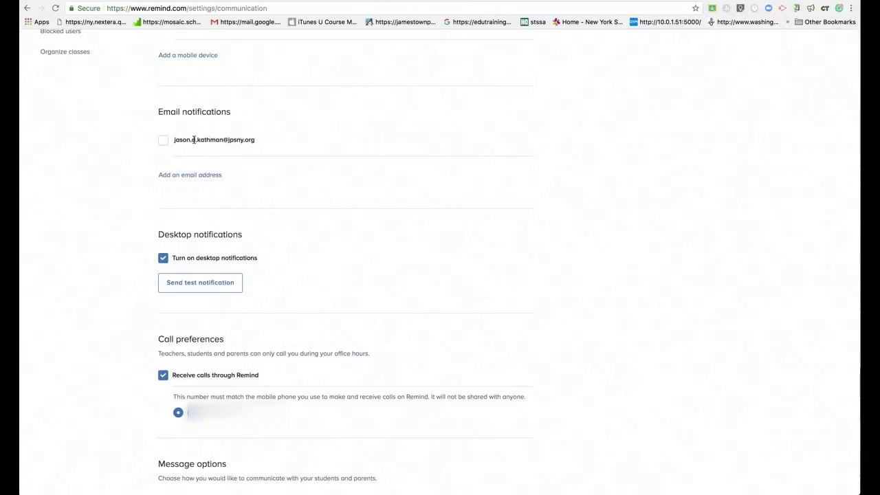
scroll(209, 143, "down", 1)
scroll(209, 146, "down", 4)
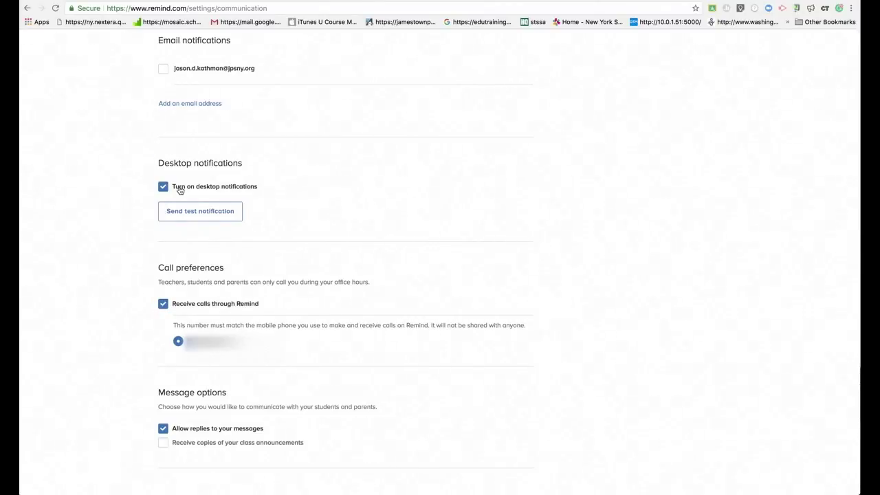
scroll(222, 208, "down", 1)
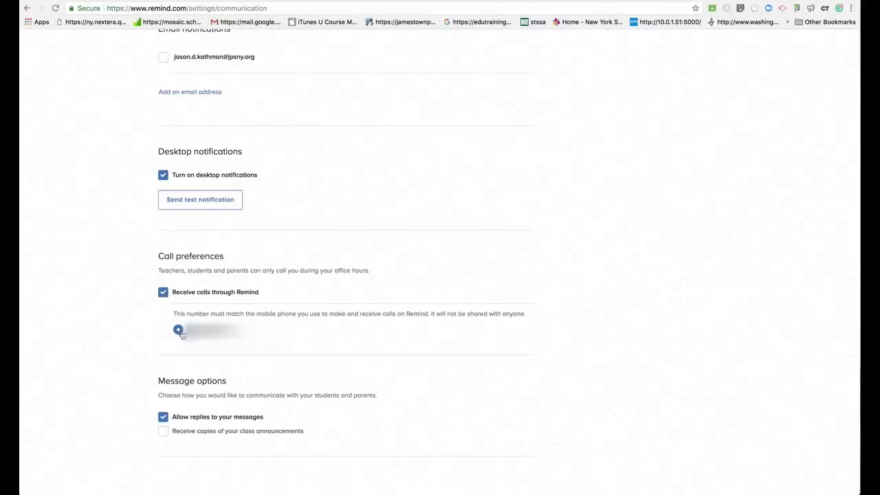
scroll(192, 260, "up", 3)
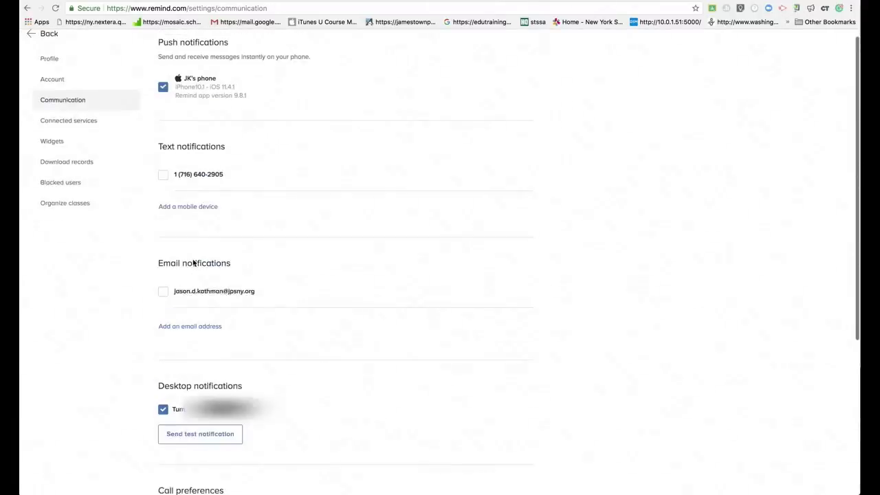
Return to the Remind 101 class, start a phone call to the conversation's contact and cancel it
left_click(30, 44)
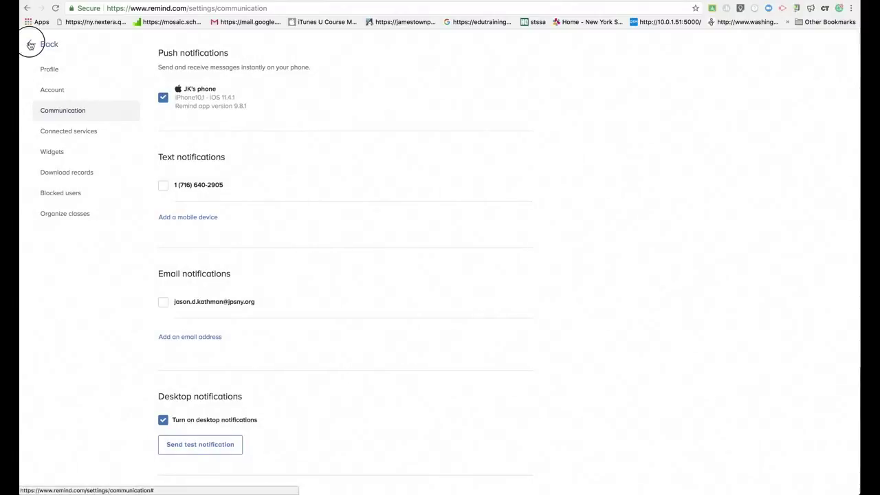
left_click(62, 192)
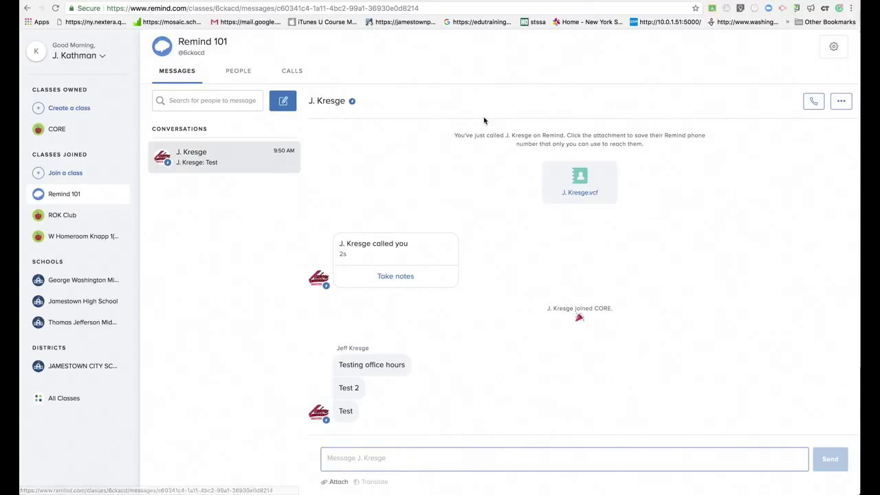
left_click(812, 102)
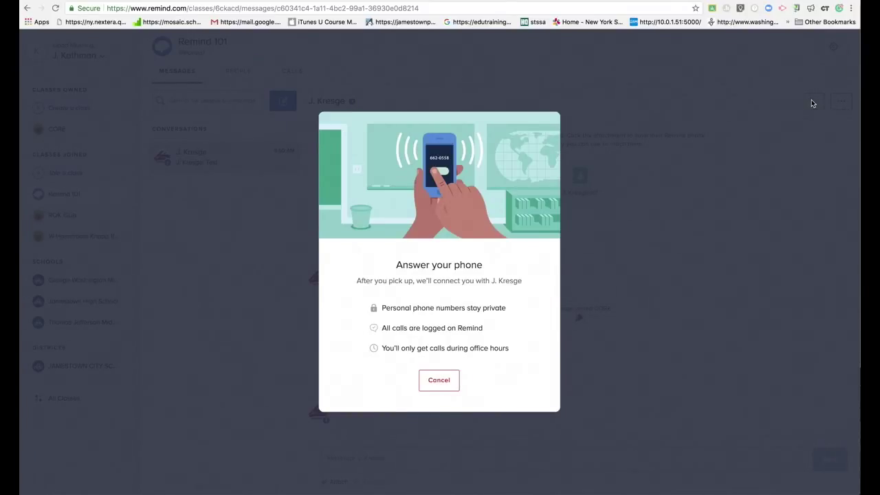
left_click(442, 381)
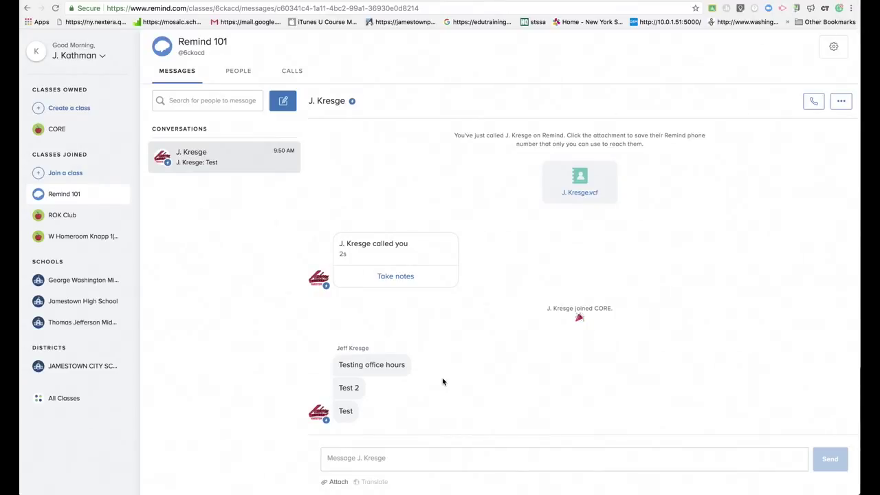
Examine the call notes form of the outgoing call in the conversation history and close it without saving
scroll(585, 336, "up", 5)
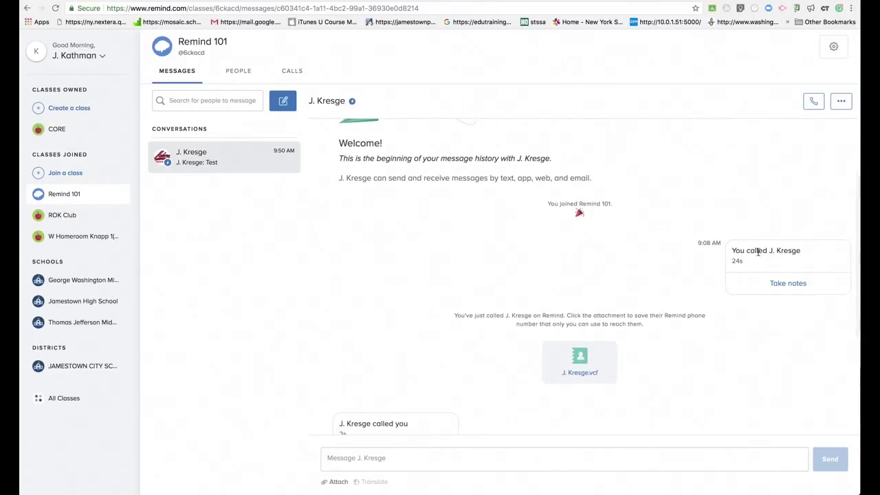
left_click(781, 286)
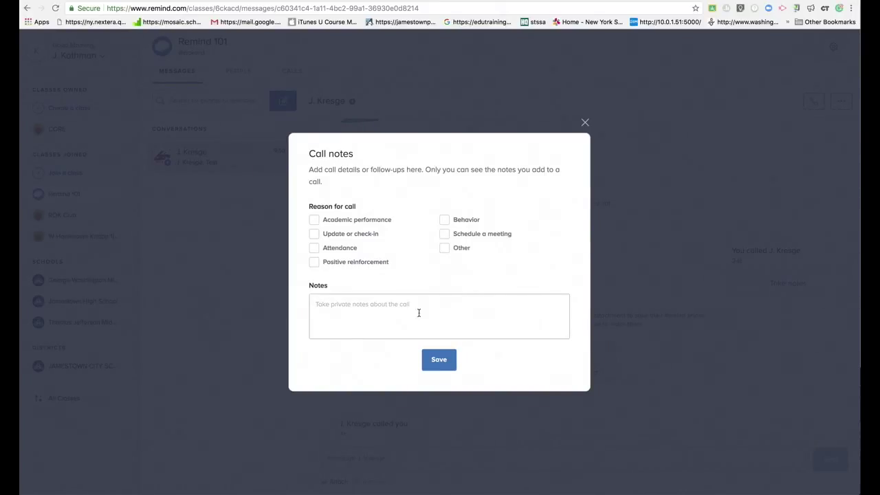
left_click(585, 121)
Reopen the Communication settings in the account and check the call preferences and message options
left_click(100, 57)
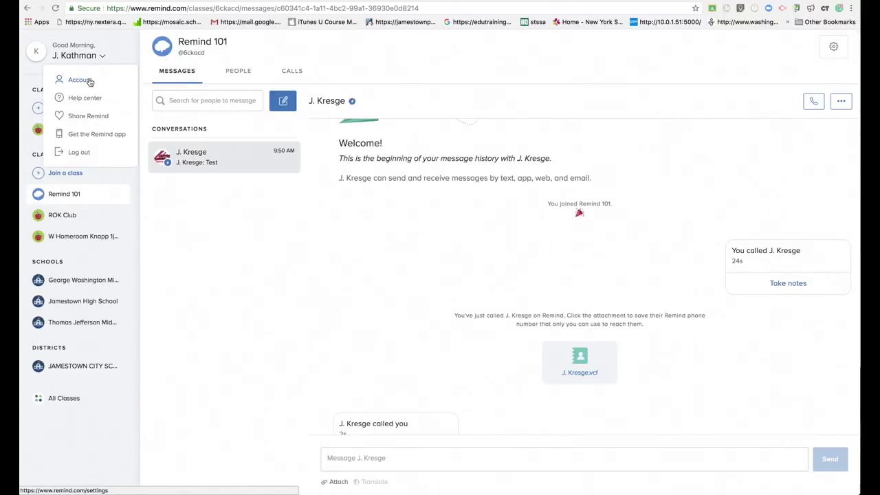
left_click(89, 81)
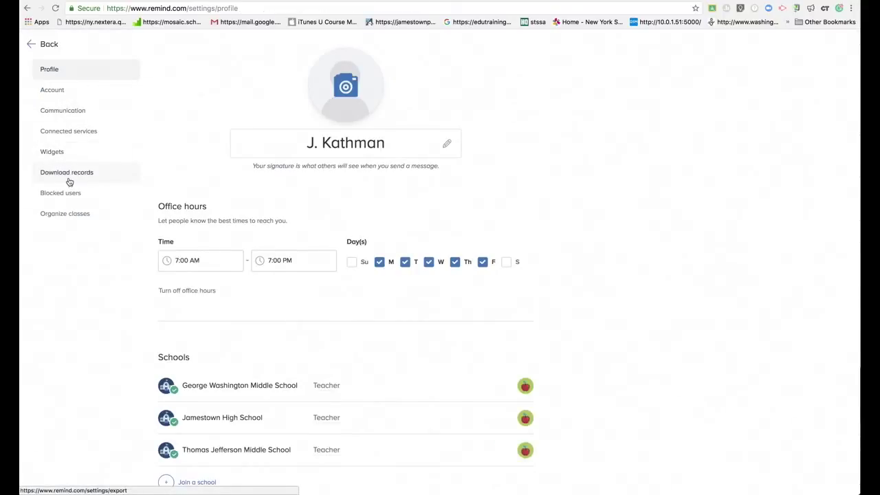
left_click(70, 110)
scroll(176, 232, "down", 2)
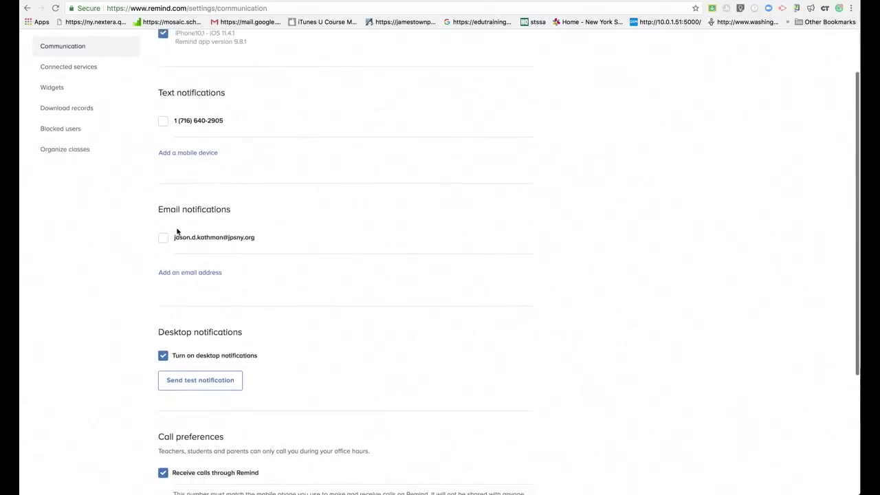
scroll(177, 232, "down", 5)
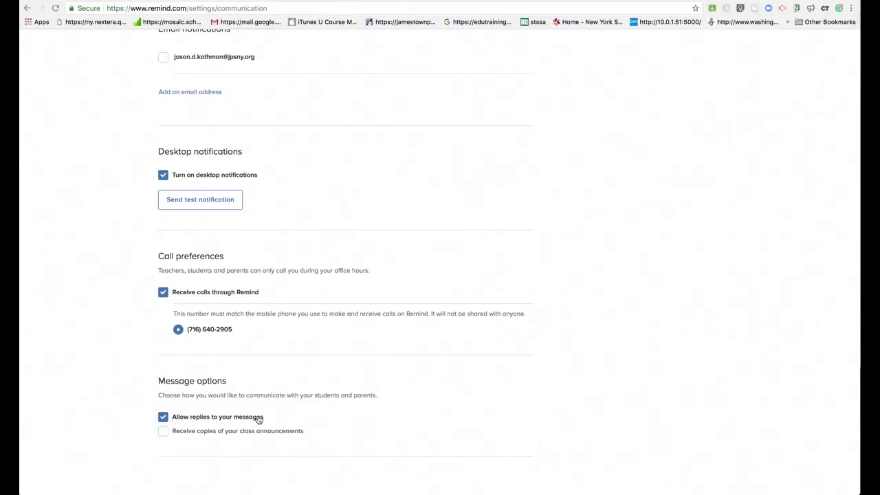
scroll(282, 408, "up", 5)
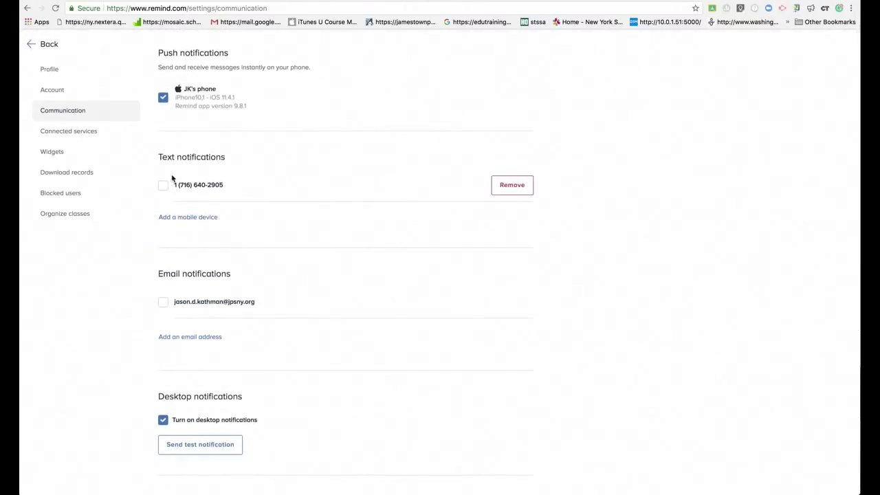
Review the connected services and classroom apps, opening the Quizlet login window and closing it without signing in
left_click(79, 133)
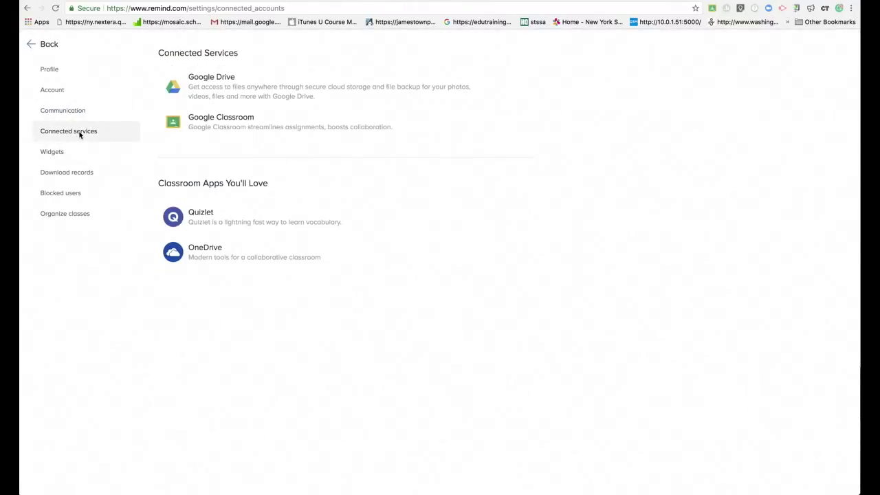
mouse_move(196, 87)
mouse_move(206, 247)
mouse_move(208, 231)
mouse_move(220, 115)
mouse_move(229, 220)
left_click(508, 219)
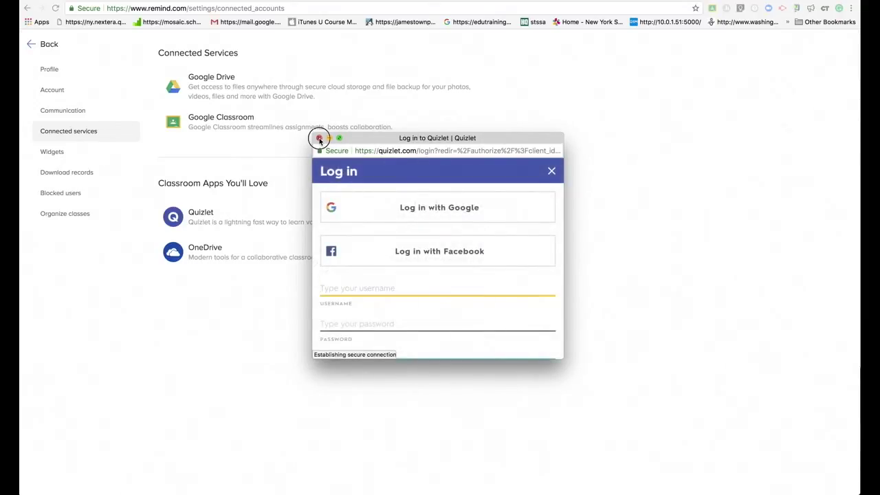
left_click(319, 138)
Return to the classes, go to the CORE class messages and start a new message addressed to everyone in CORE
left_click(32, 46)
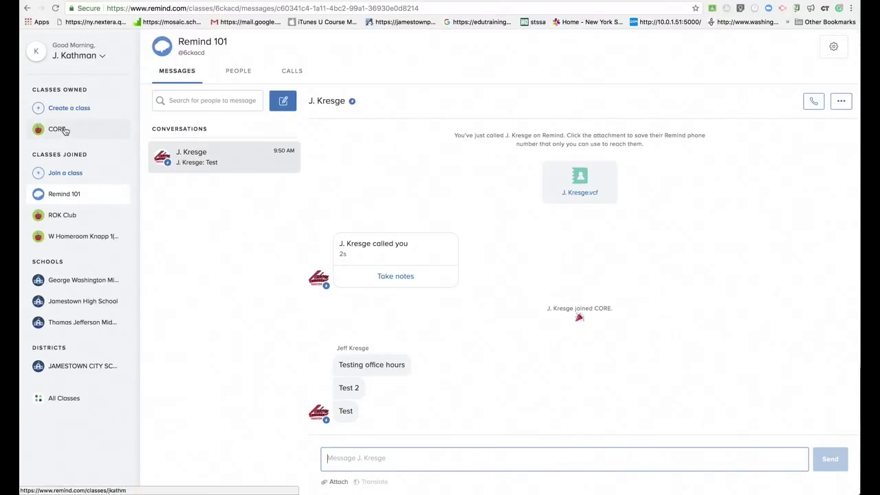
left_click(63, 130)
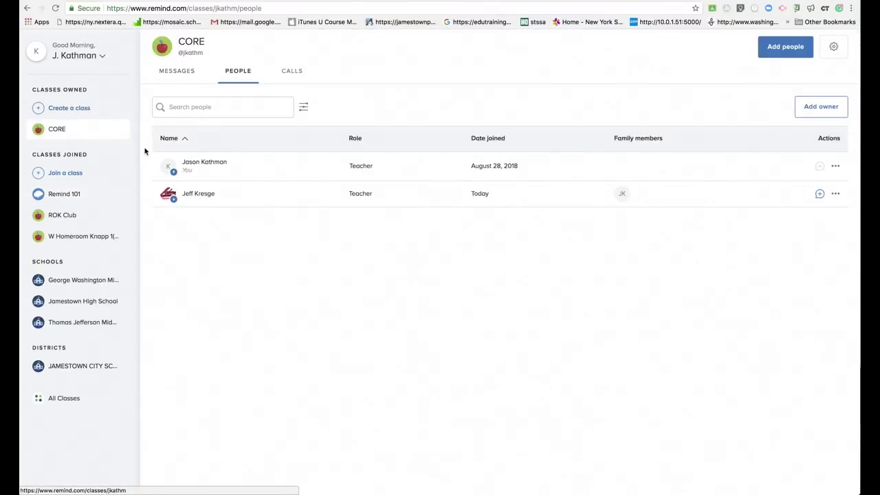
left_click(185, 74)
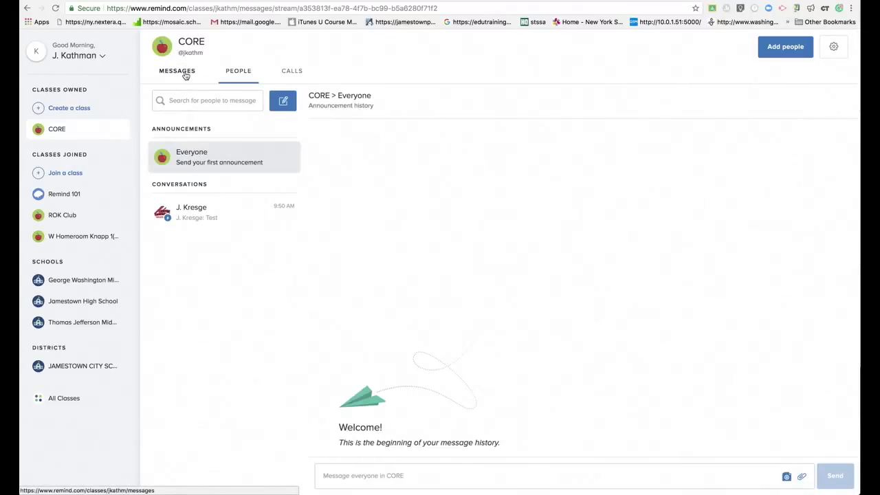
left_click(283, 101)
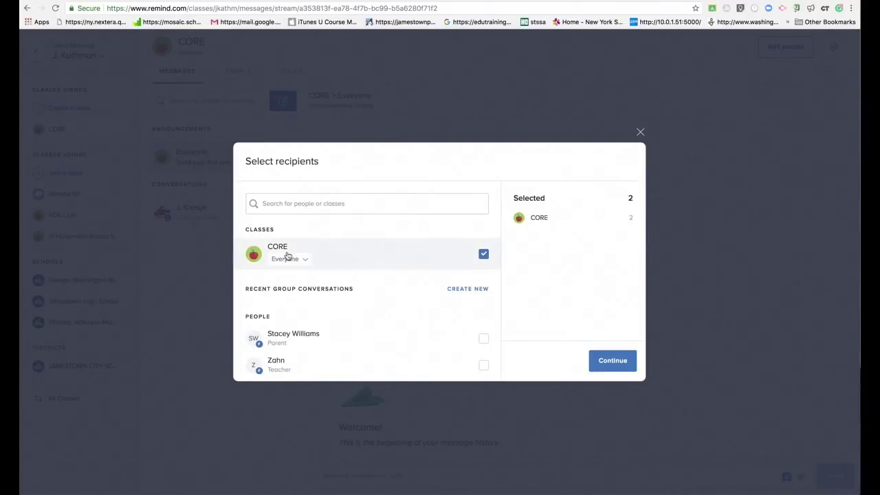
left_click(613, 362)
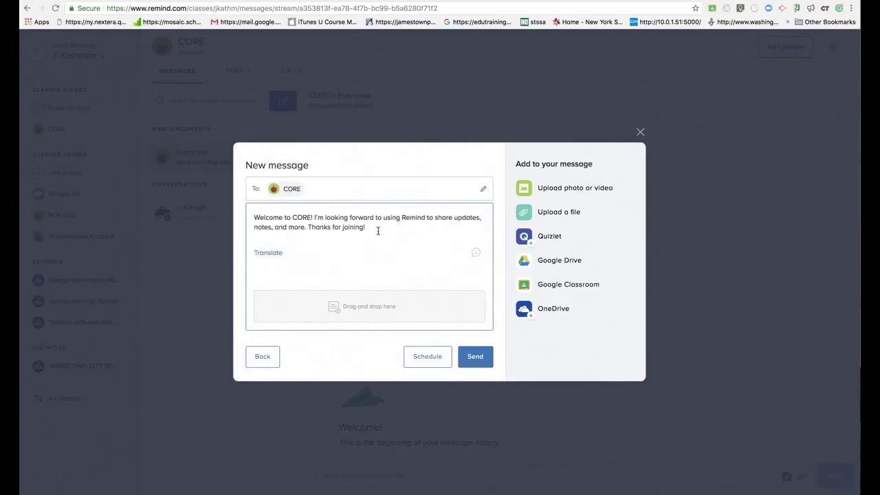
Add a blank line after the welcome text and attach the Project Proposal assignment from Google Classroom to the message
key("Return")
key("Return")
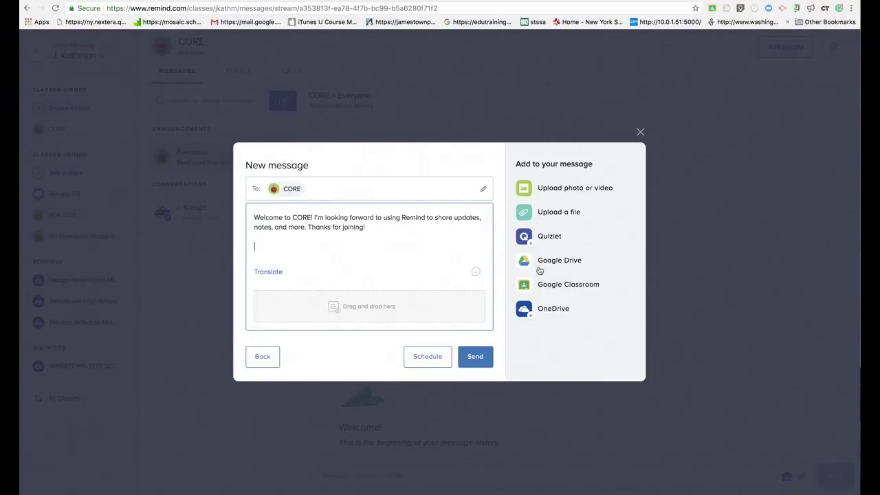
left_click(549, 288)
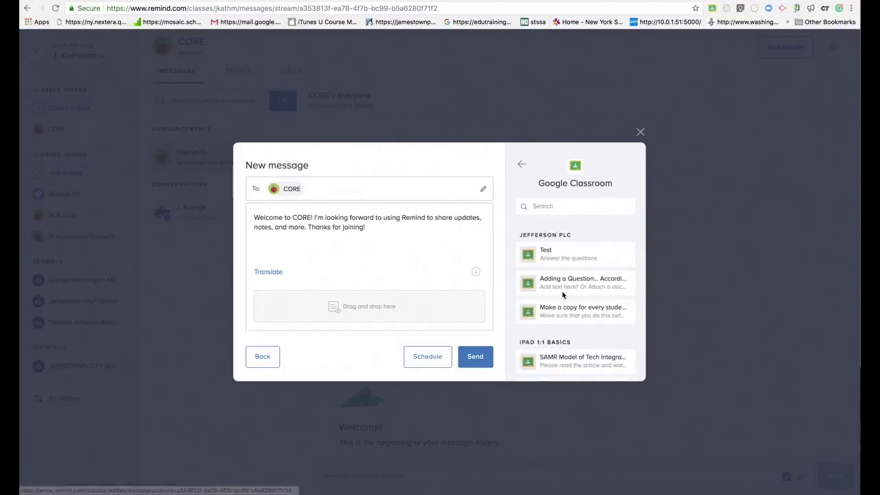
scroll(562, 295, "down", 4)
scroll(562, 295, "down", 5)
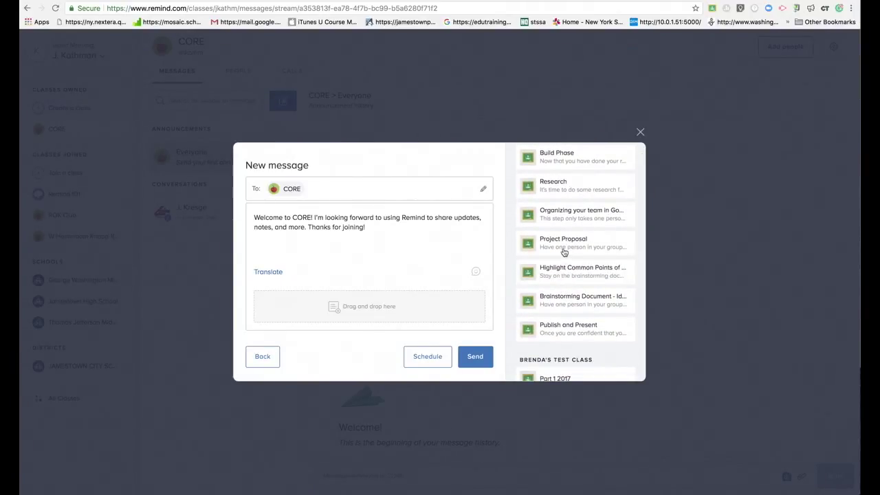
left_click(563, 244)
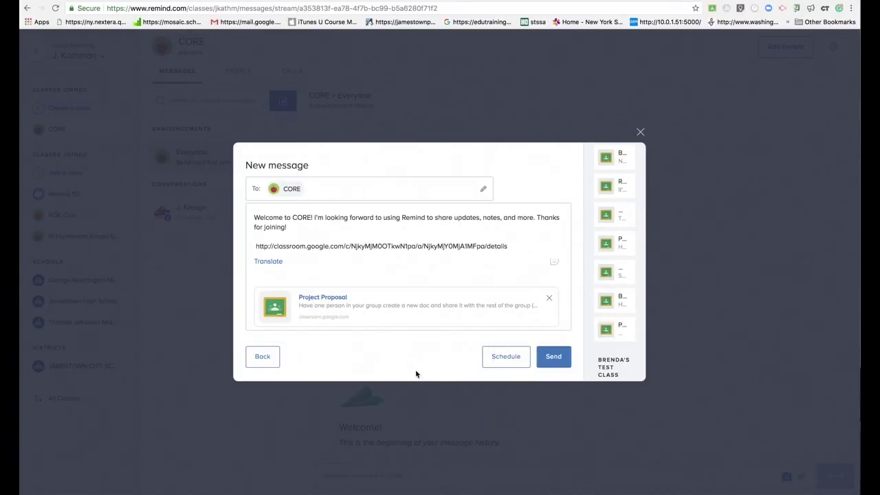
Go back to the recipient selection, close the message window and discard the unsent CORE message
left_click(262, 356)
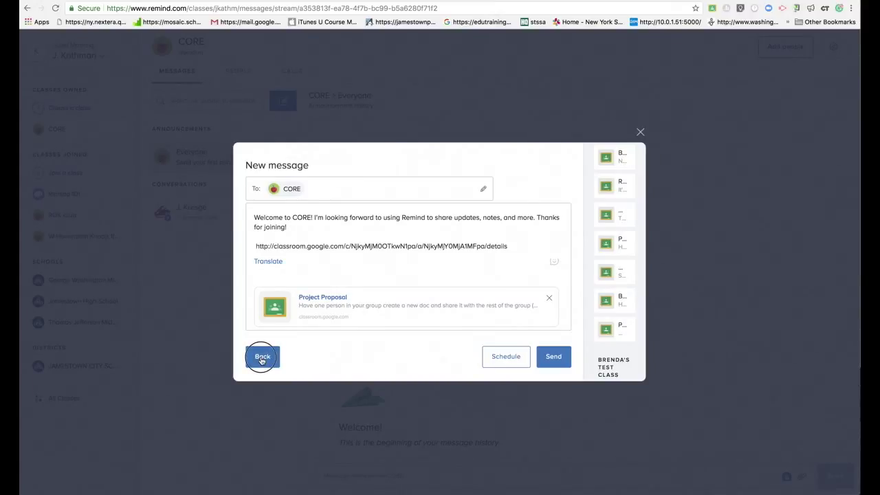
left_click(640, 133)
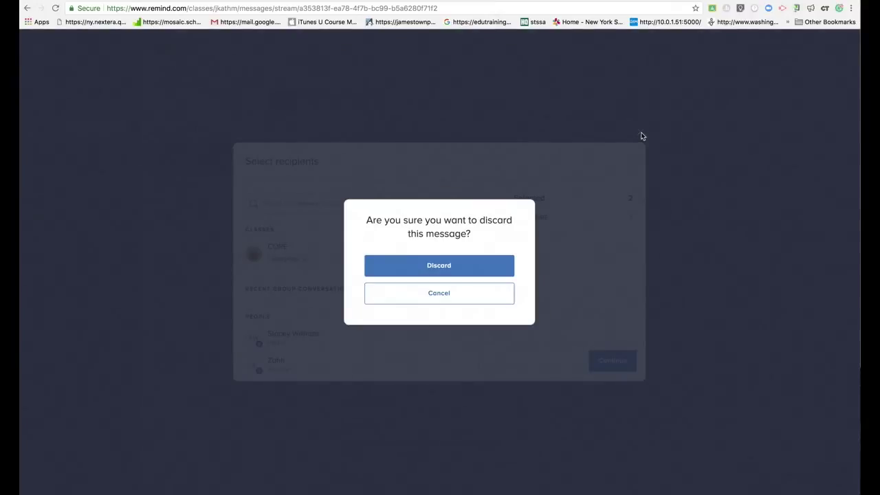
left_click(449, 266)
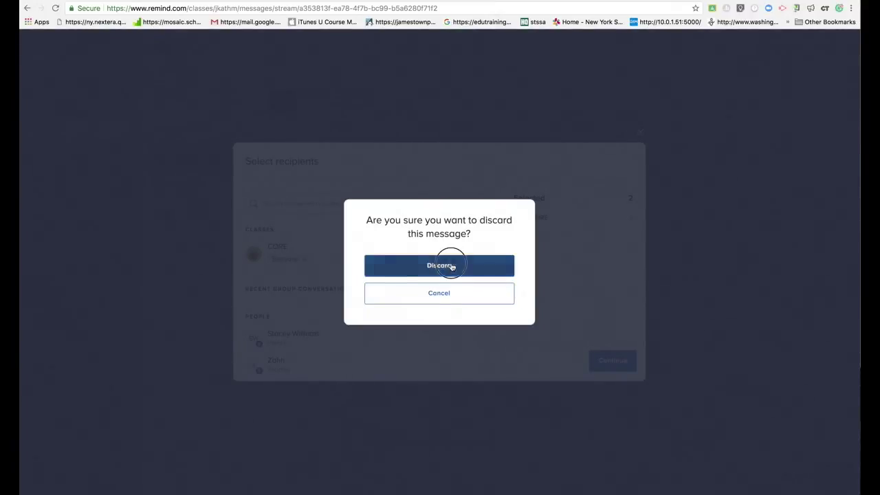
Reopen the account settings and examine the class widget options and embed code
left_click(83, 57)
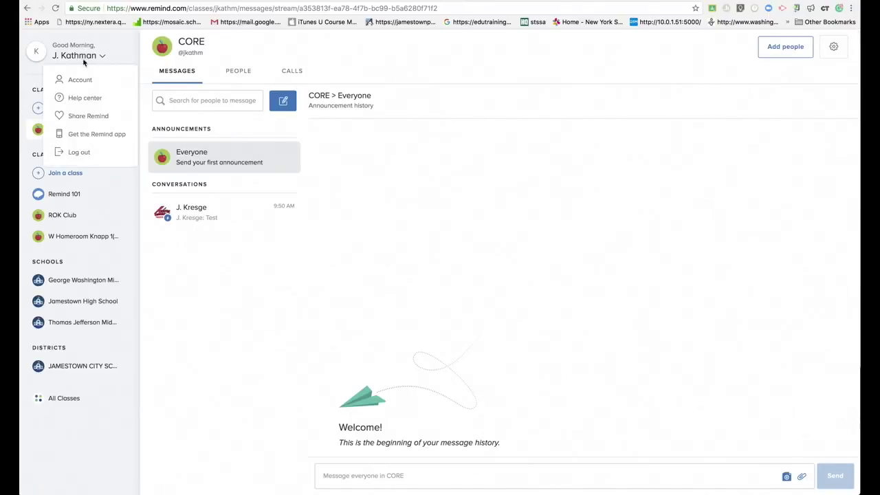
left_click(83, 83)
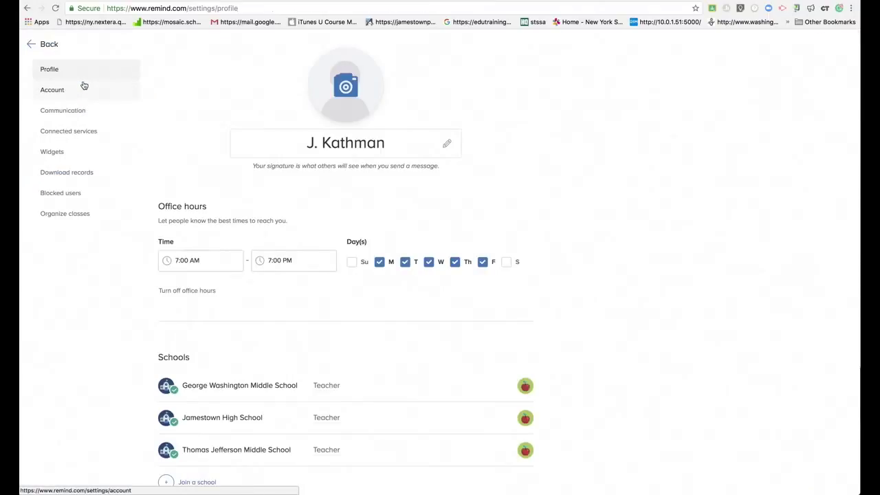
left_click(58, 155)
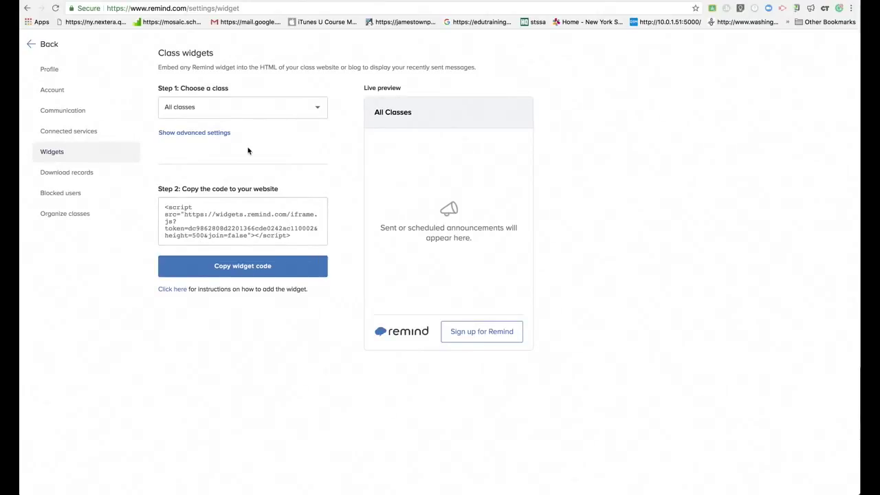
Review the announcement and participant export options and the blocked users page, and open the Organize classes settings
left_click(71, 173)
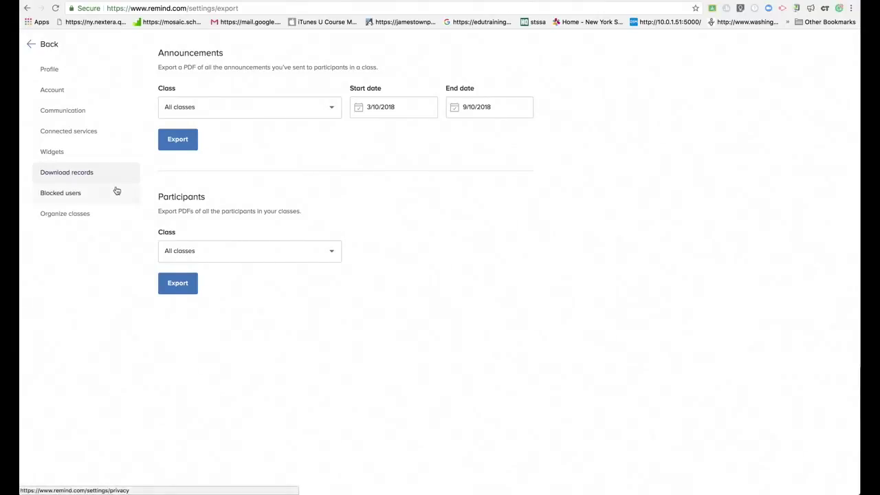
left_click(75, 195)
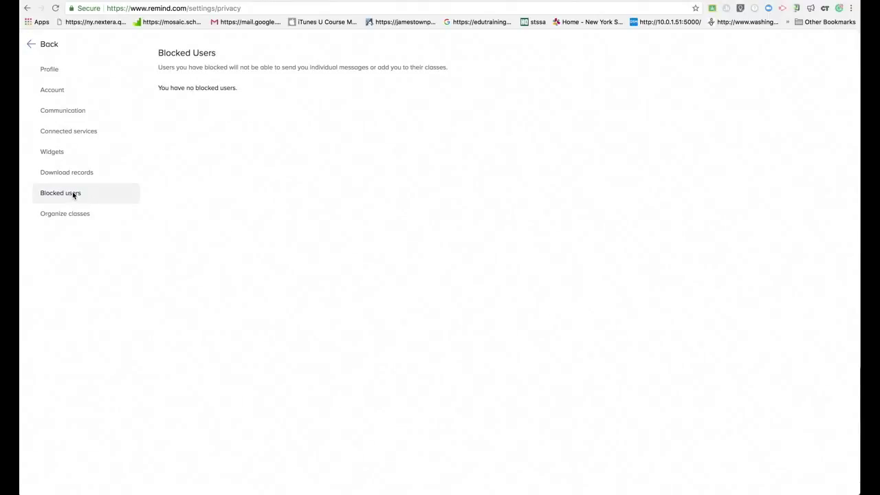
left_click(72, 216)
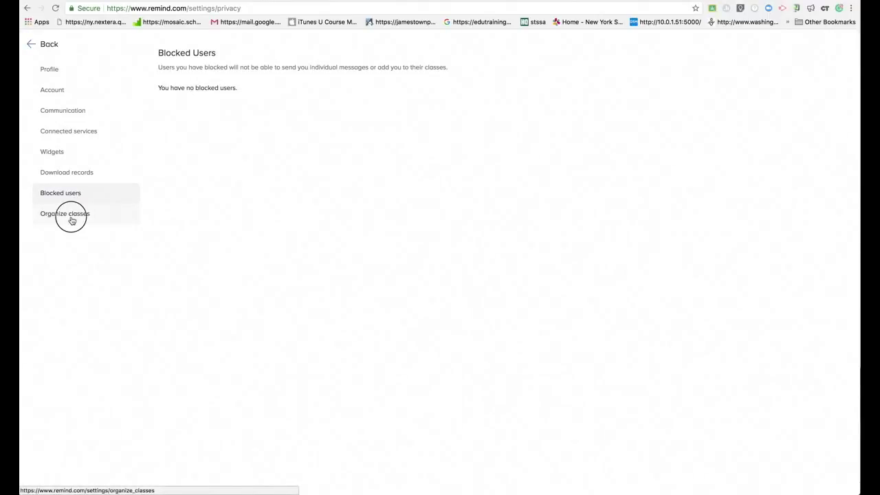